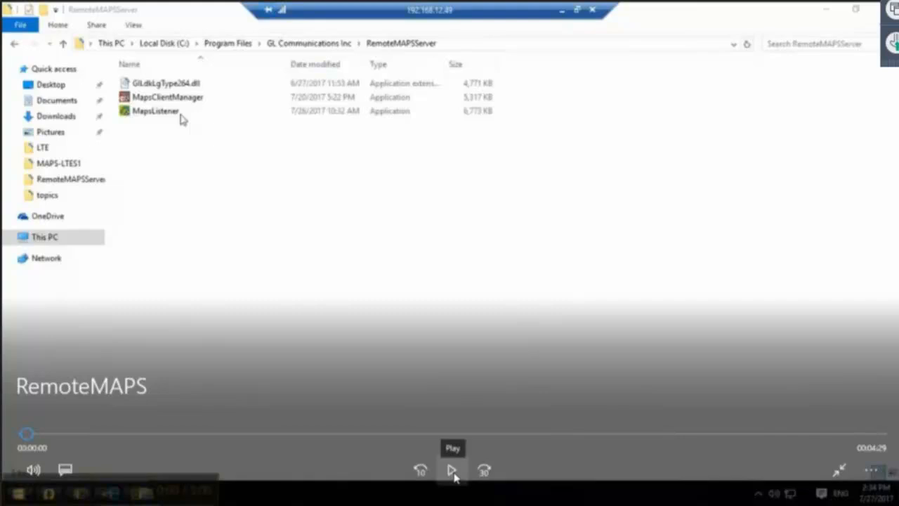
left_click(451, 471)
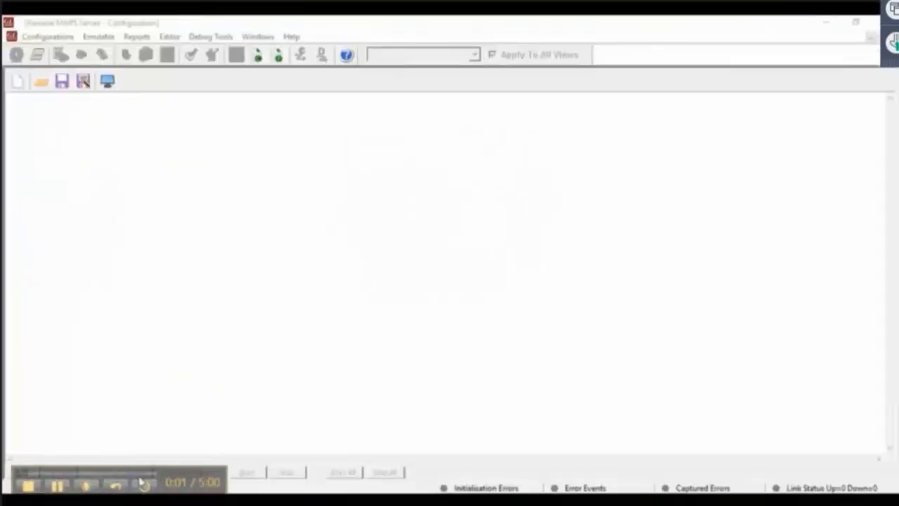
- Add a listener named eNodeB with IP address 192.168.12.49, port 2000, user name Admin and the account password
left_click(22, 473)
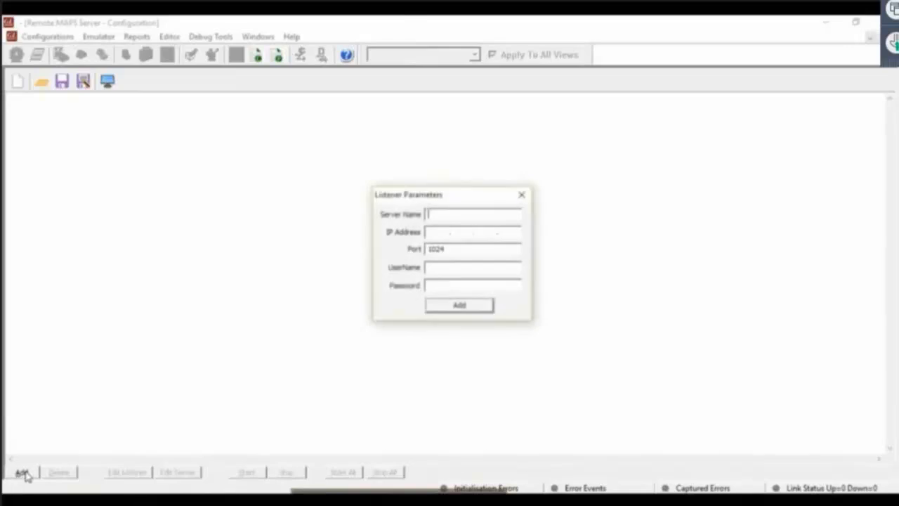
type("eNodeB")
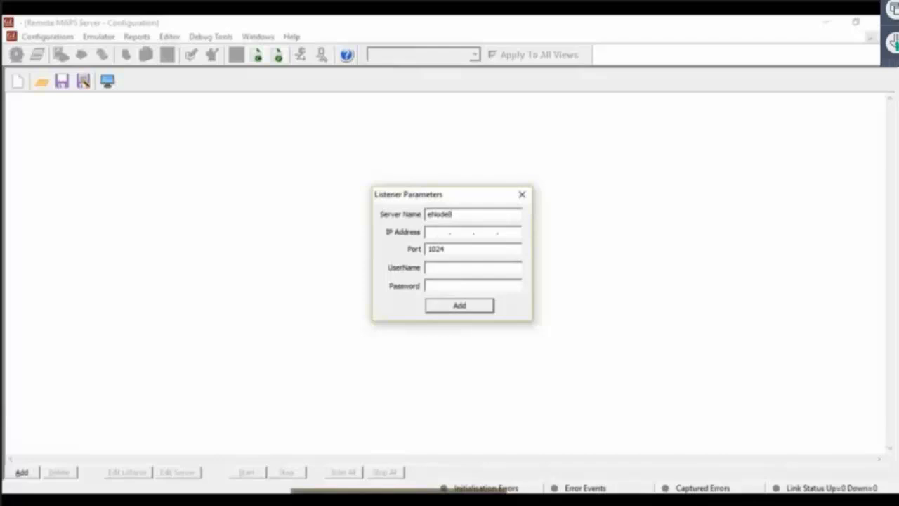
type("192168.12.49")
key("Tab")
type("20")
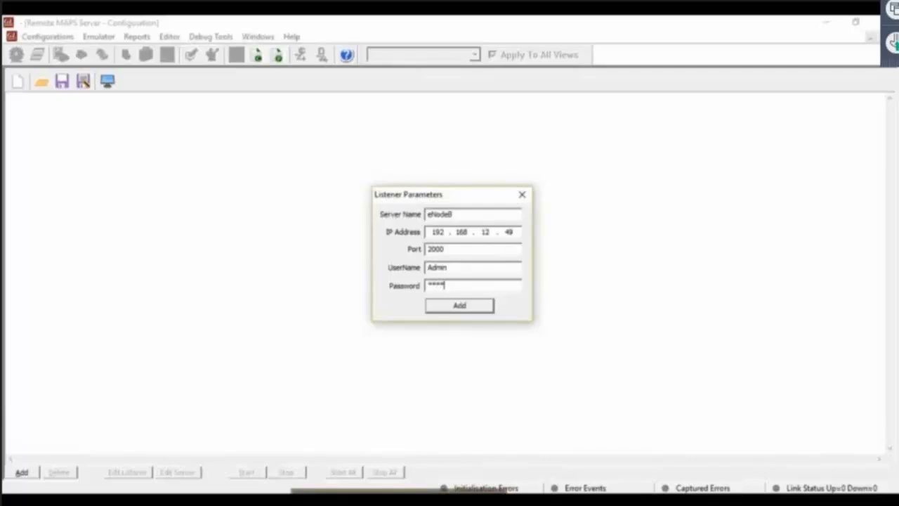
left_click(469, 307)
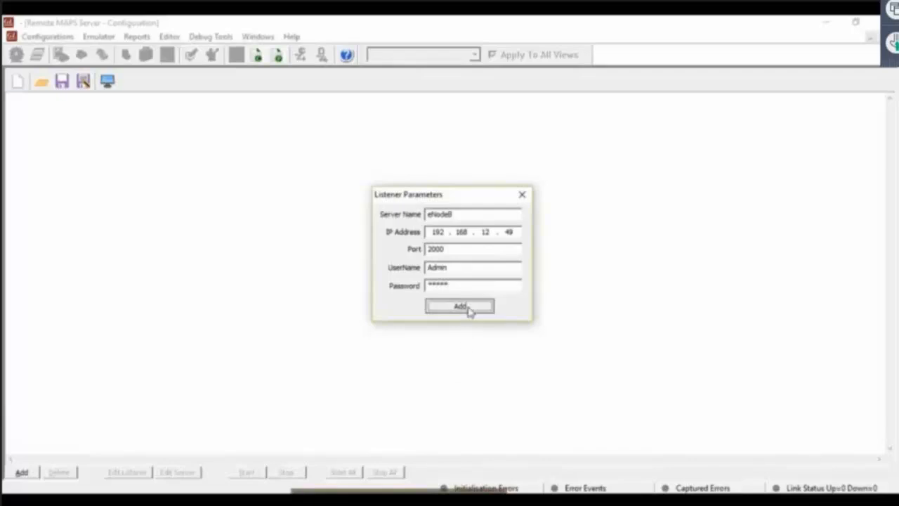
- Move the eNodeB server block lower on the canvas and configure its protocol as LTE S1, version 3GPP RELEASE9, node eNodeB
left_click_drag(116, 124, 120, 180)
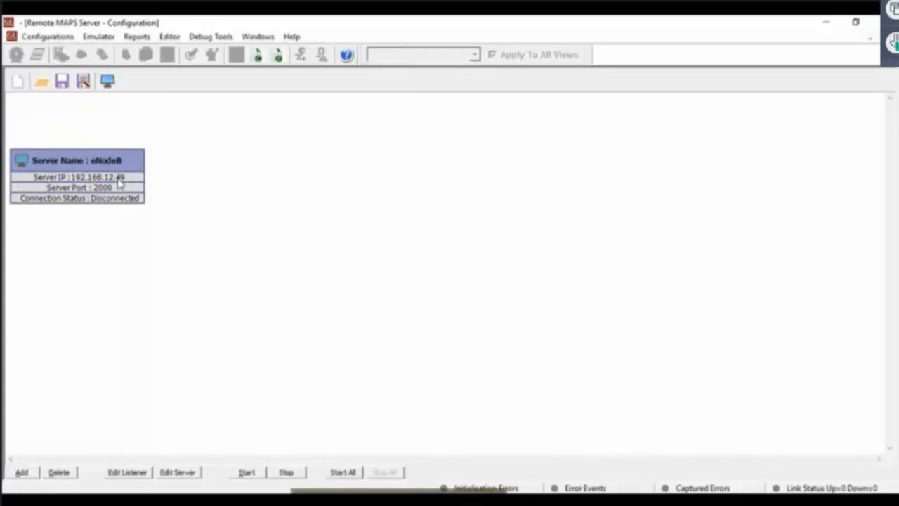
right_click(119, 180)
left_click(163, 217)
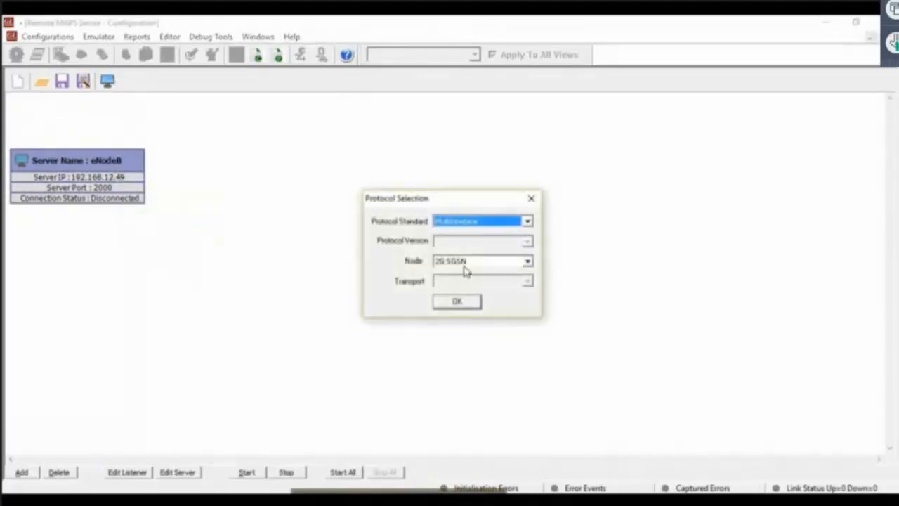
left_click(491, 229)
left_click(486, 241)
left_click(480, 261)
left_click(482, 264)
left_click(460, 302)
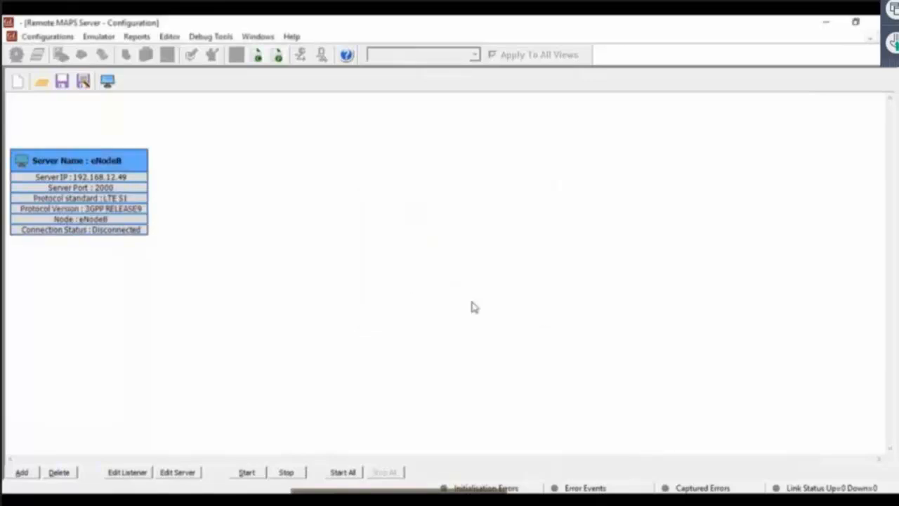
- Add a listener named MME with IP address 192.168.12.49, port 2000, user name Admin and the account password
left_click(22, 472)
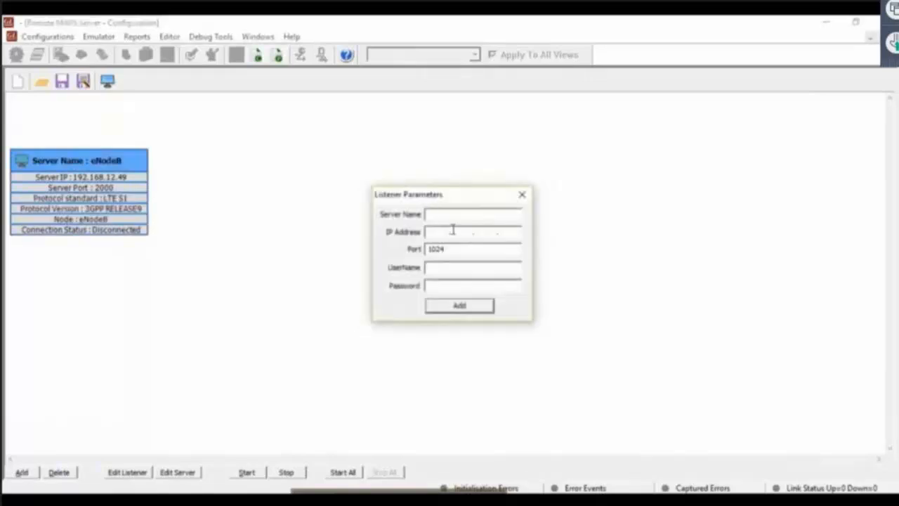
type("MM192168")
key("Tab")
type("200")
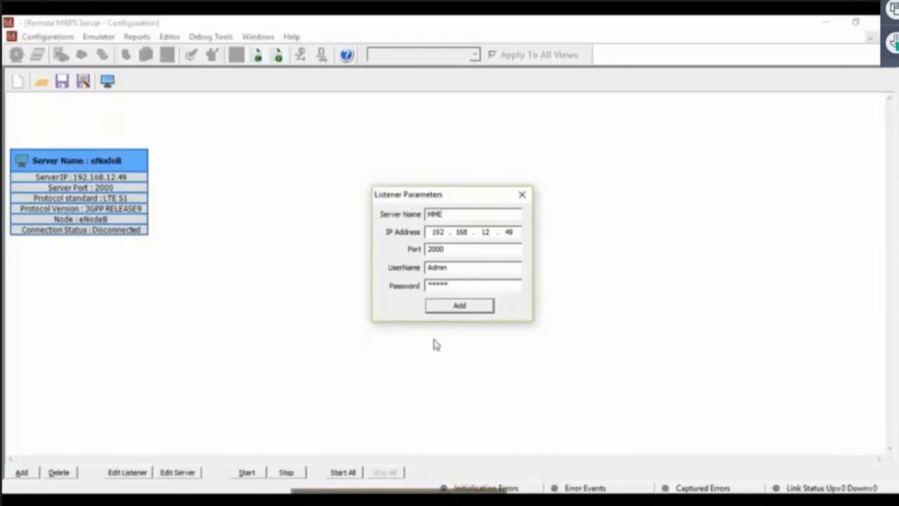
left_click(484, 307)
- Place the MME server block beside the eNodeB block and configure it as MultiInterface with node MME
left_click_drag(61, 105, 241, 188)
right_click(236, 200)
left_click(291, 239)
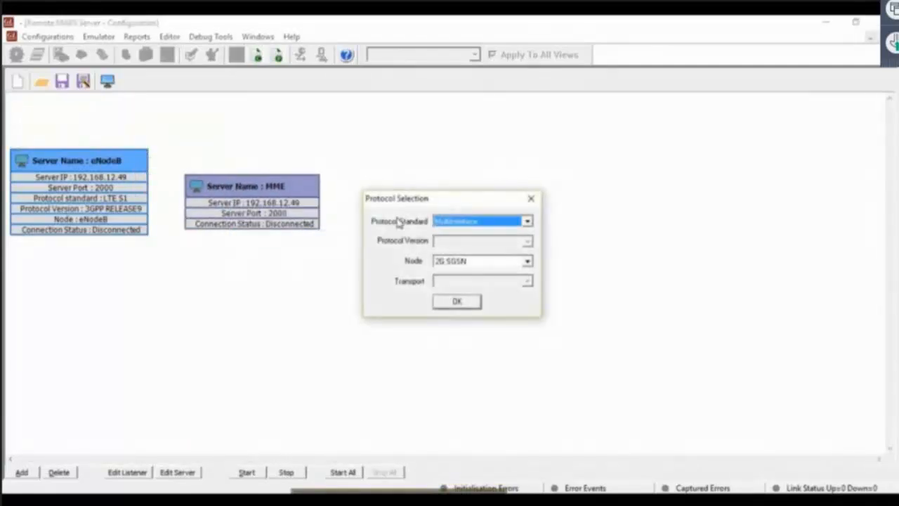
left_click(468, 263)
scroll(484, 315, "down", 1)
left_click(484, 314)
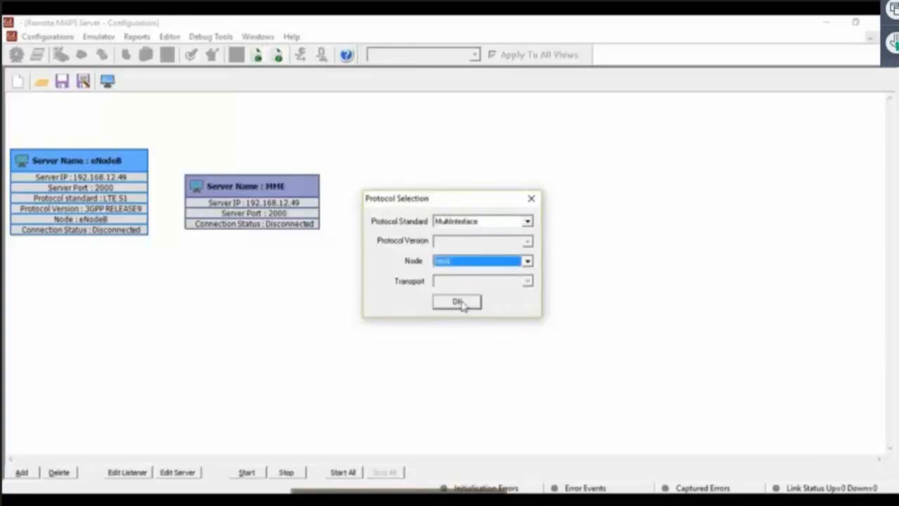
left_click(458, 302)
- Add a listener named HSS with IP address 192.168.12.22, port 3000, user name Admin and the account password
left_click(22, 472)
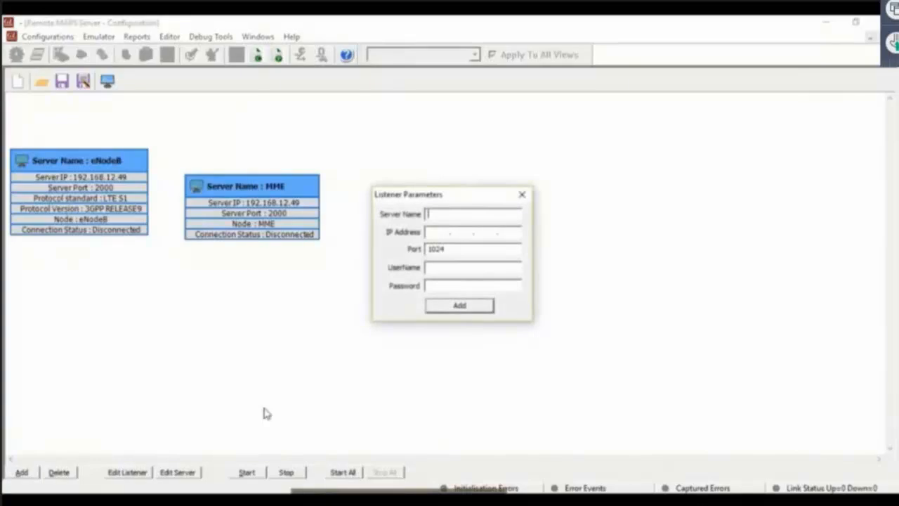
type("HSS")
type("192 . 168 . 12 . 22")
key("Tab")
type("300")
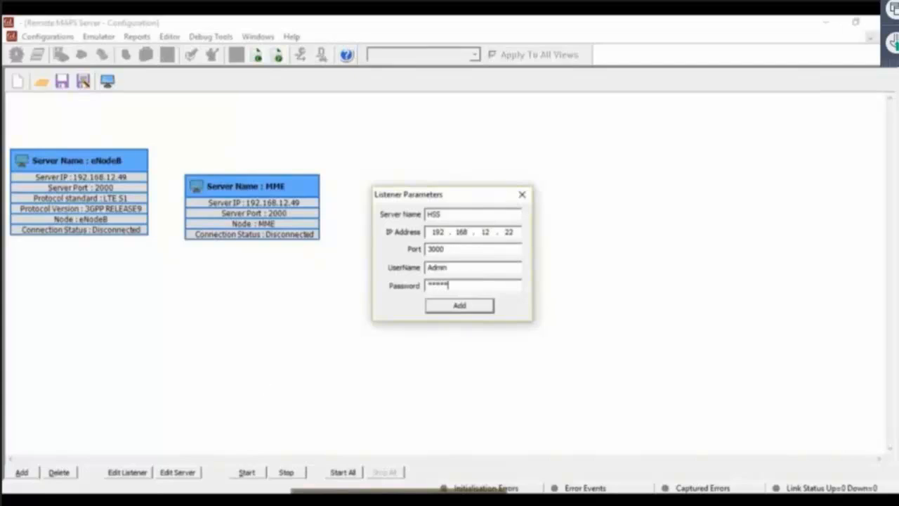
left_click(467, 312)
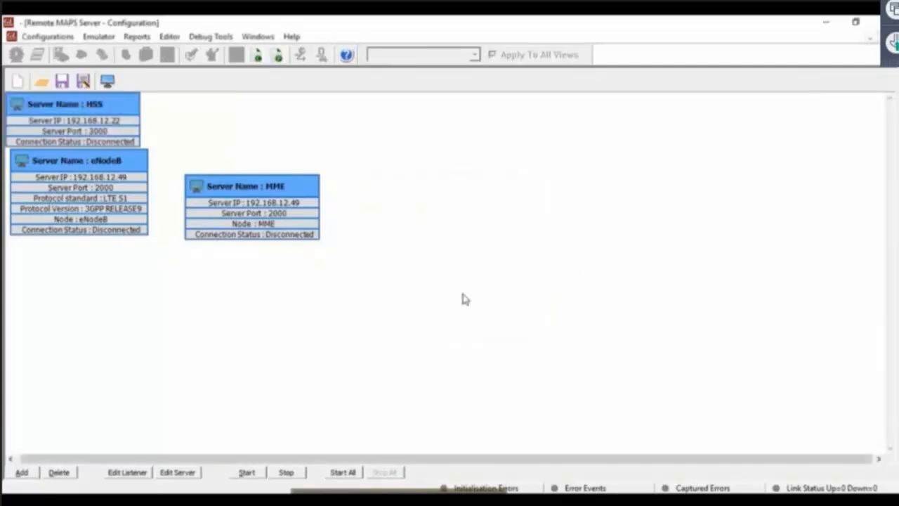
- Place the HSS server block beside the MME block and configure its protocol as Diameter, version S6A, node HSS
left_click_drag(89, 114, 422, 213)
right_click(422, 212)
left_click(457, 247)
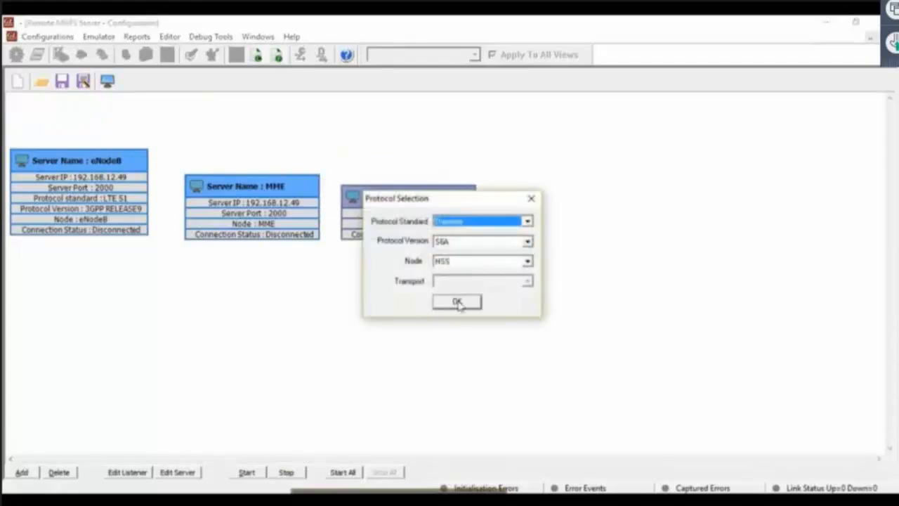
left_click(457, 302)
- Add a listener named SGW with IP address 192.168.12.52, port 4000, user name Admin and the account password
left_click(22, 474)
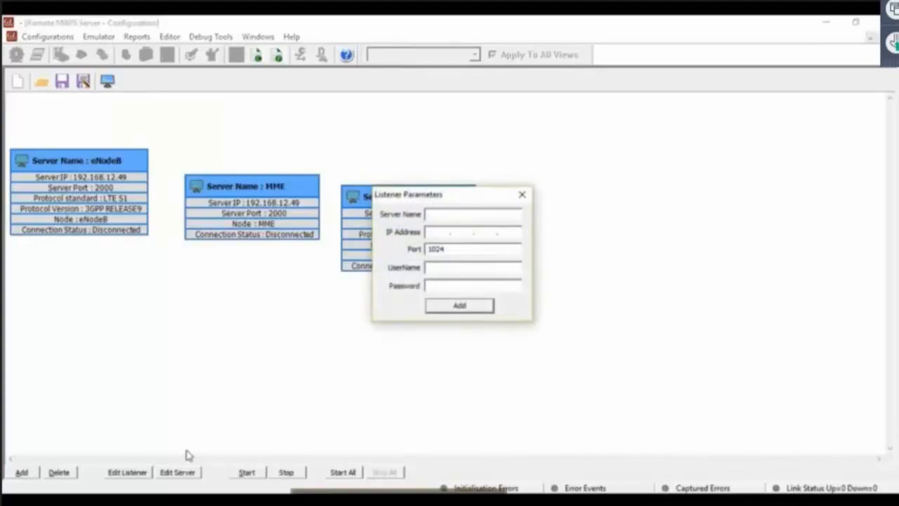
type("PGW192.168.12.52")
key("Tab")
type("4")
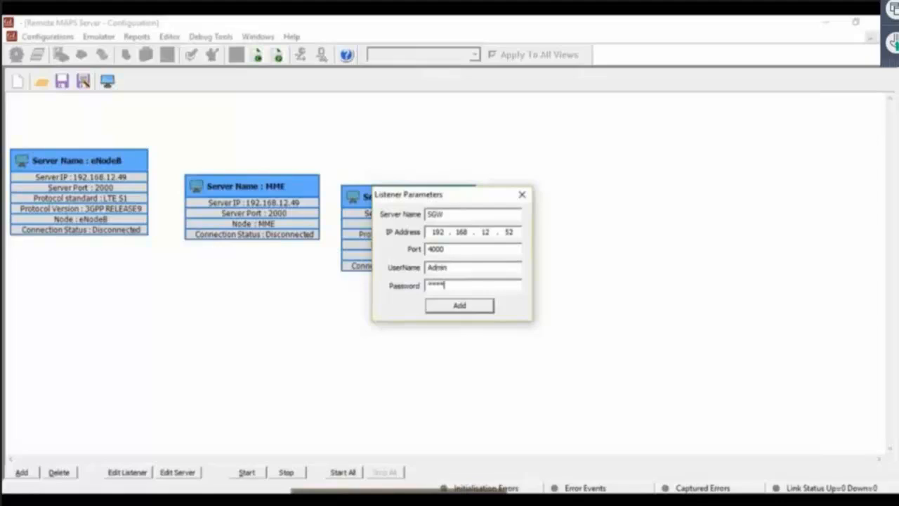
left_click(462, 306)
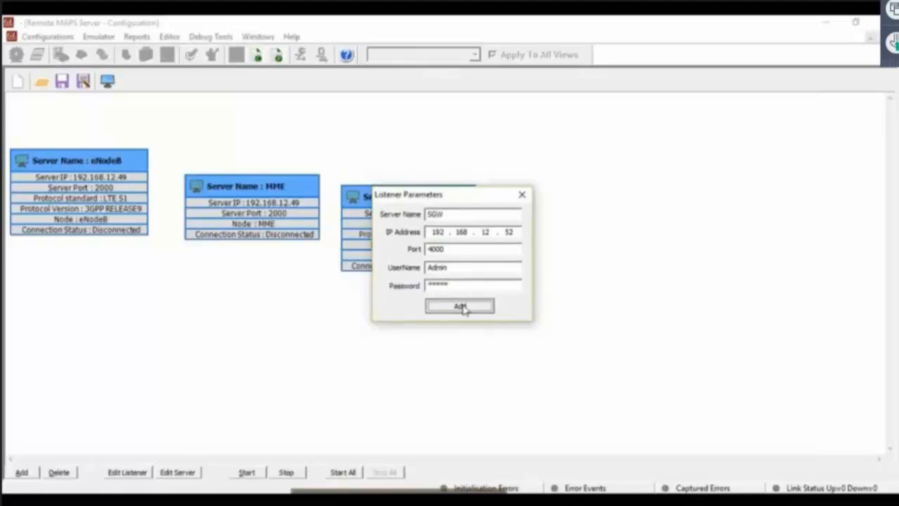
- Place the SGW server block beside the HSS block and configure it as MultiInterface with node ServingGateway
left_click_drag(123, 132, 587, 225)
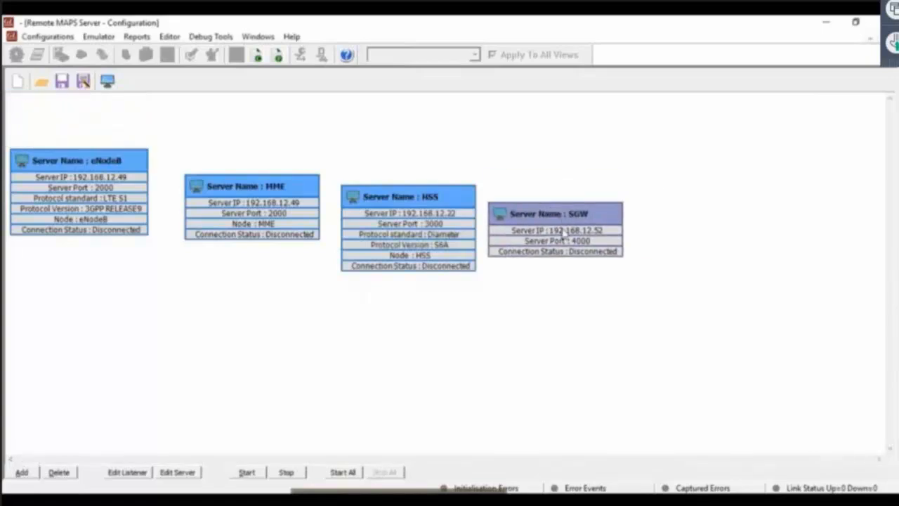
right_click(563, 230)
left_click(596, 267)
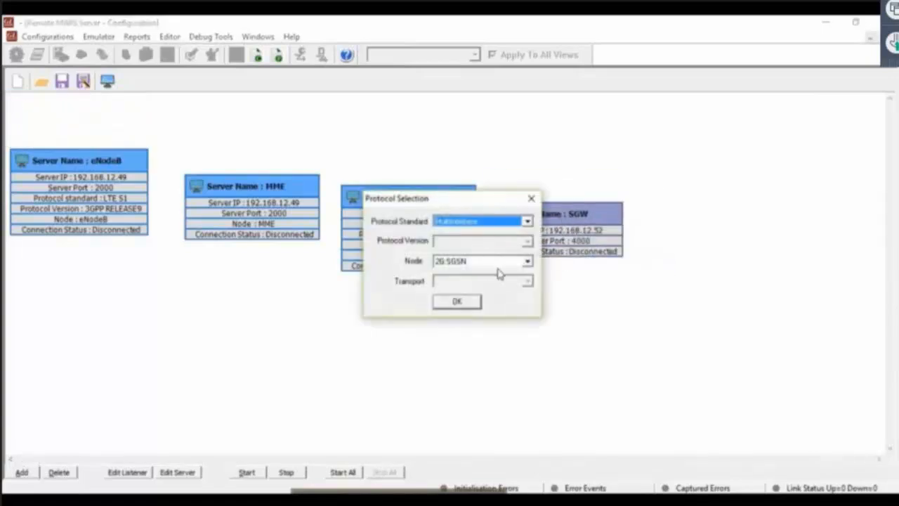
left_click(527, 260)
scroll(500, 297, "down", 1)
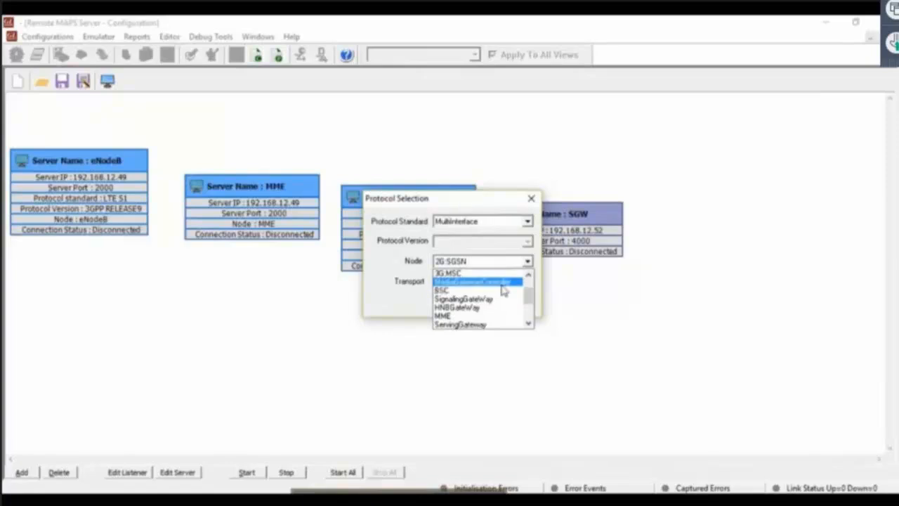
left_click(492, 324)
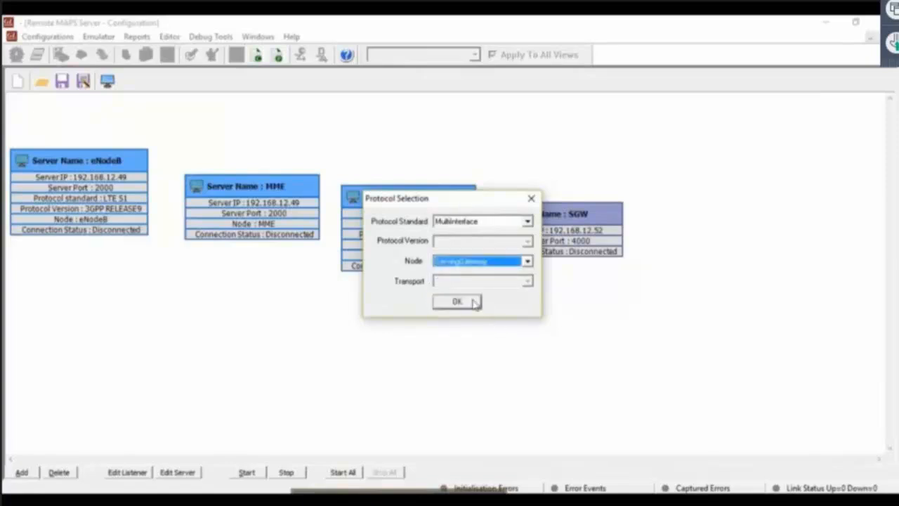
left_click(464, 304)
- Add a listener named PGW with IP address 192.168.12.52, port 4000, user name Admin and the account password
left_click(22, 472)
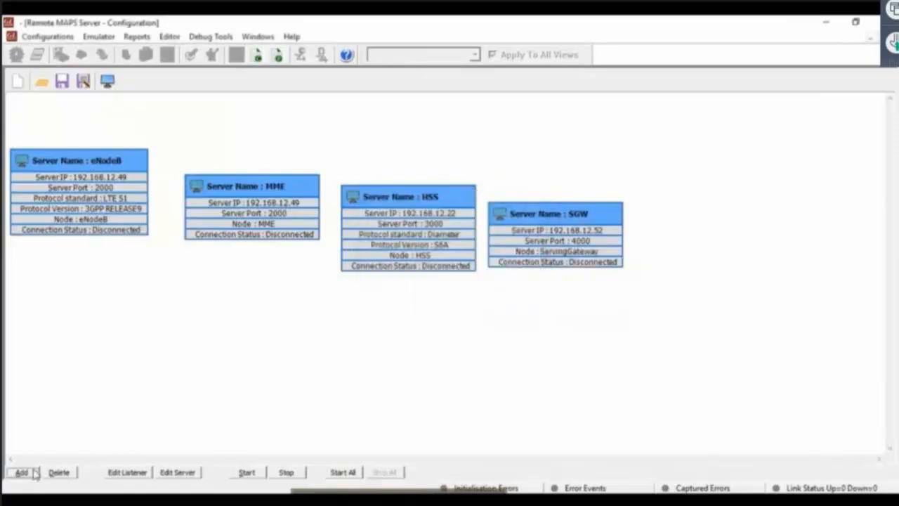
type("P")
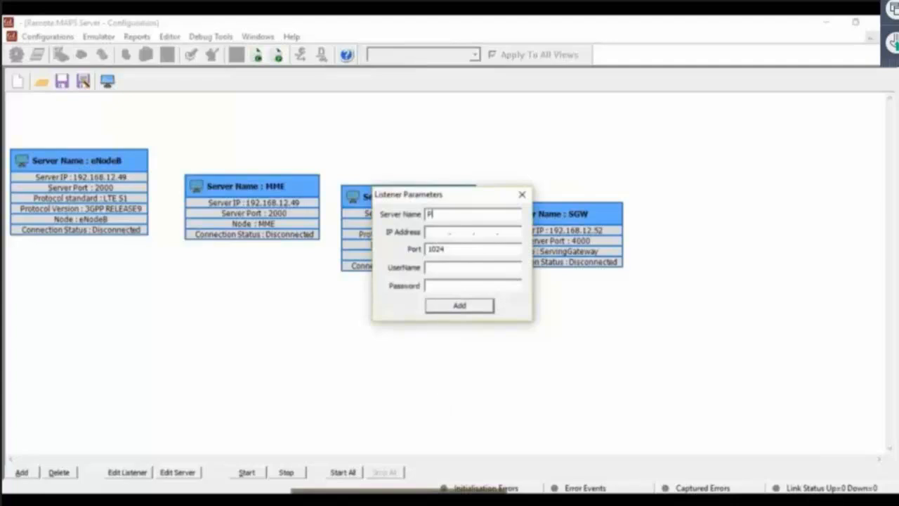
type("19216812.5")
key("Tab")
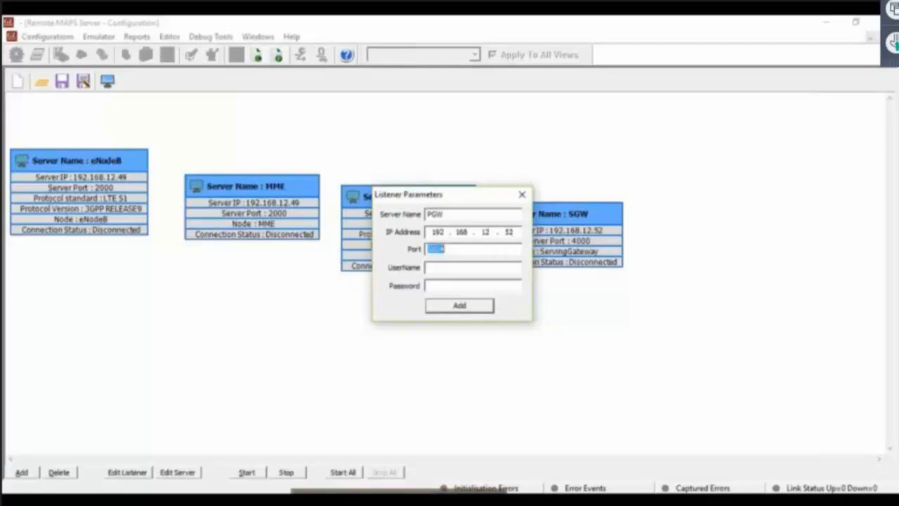
type("400")
type("*****")
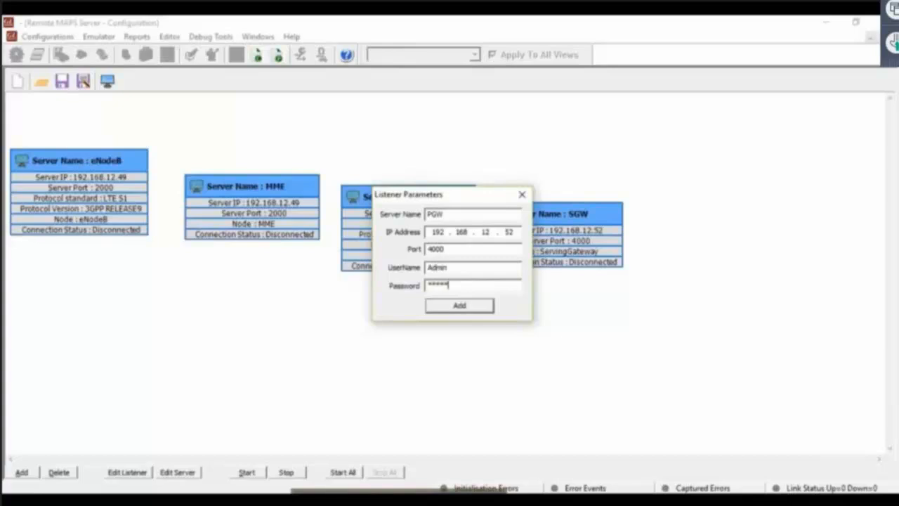
left_click(476, 305)
- Place the PGW server block beside the SGW block and configure its protocol as LTE eGTP, version RELEASE9, node PDN GateWay
left_click_drag(93, 114, 750, 222)
right_click(750, 224)
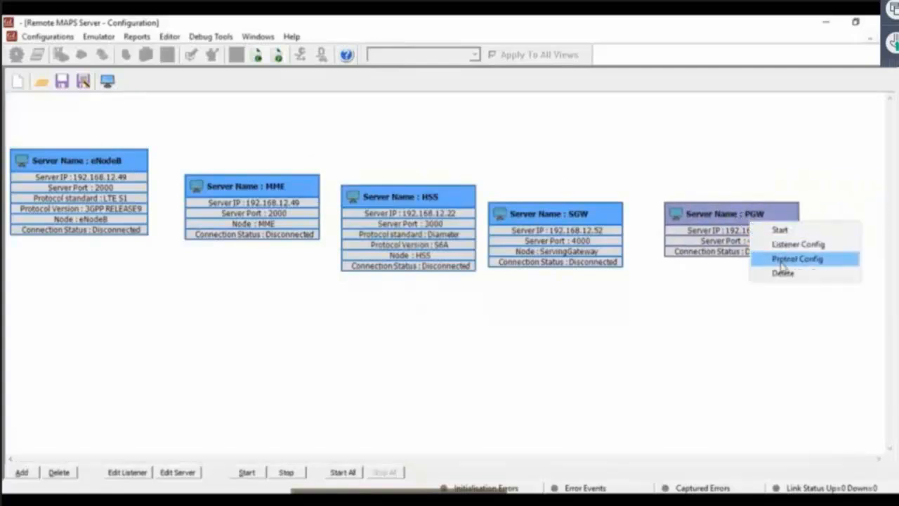
left_click(782, 260)
left_click(478, 263)
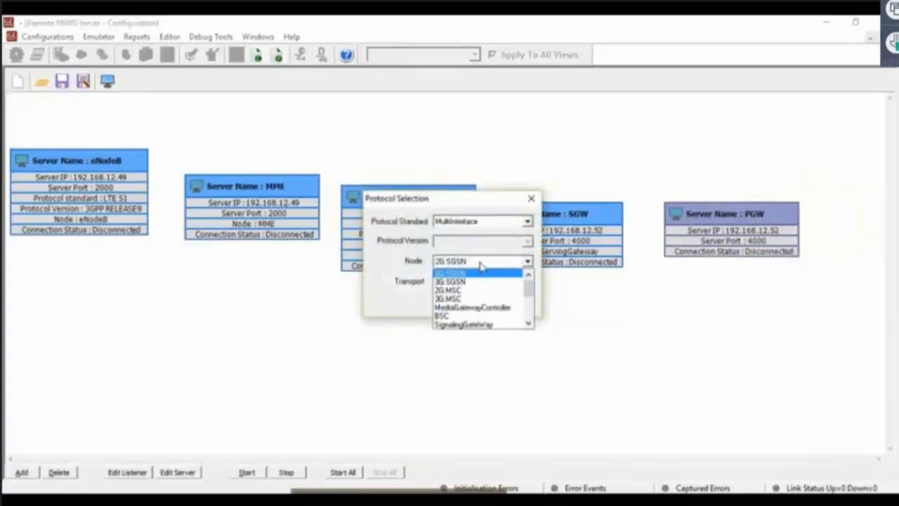
left_click(503, 223)
left_click(503, 223)
left_click(490, 243)
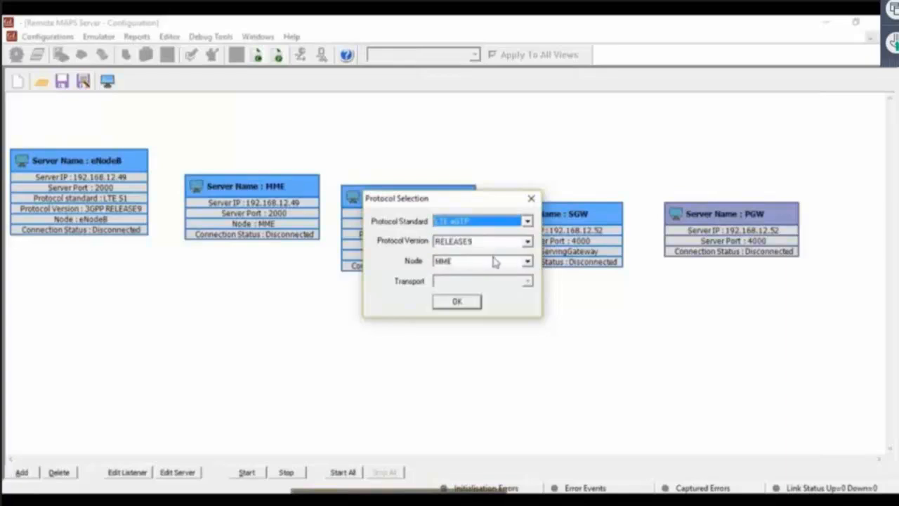
left_click(492, 261)
left_click(478, 281)
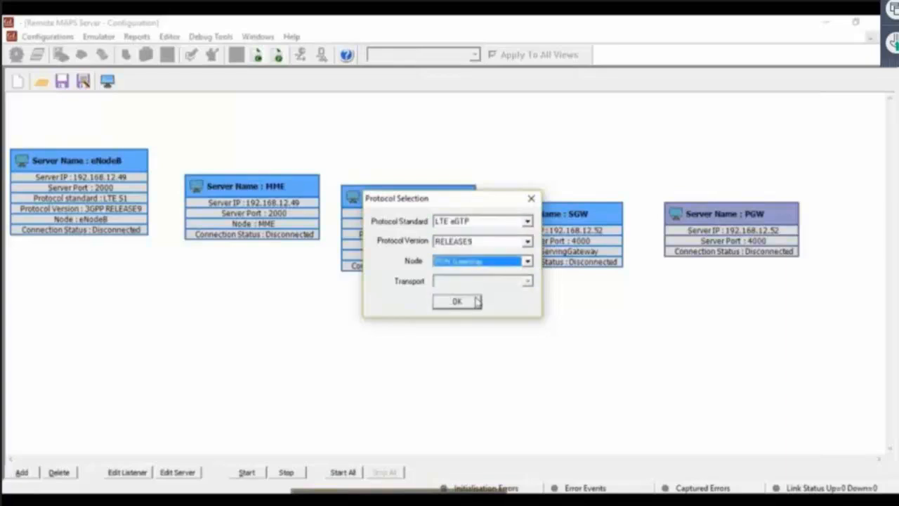
left_click(467, 301)
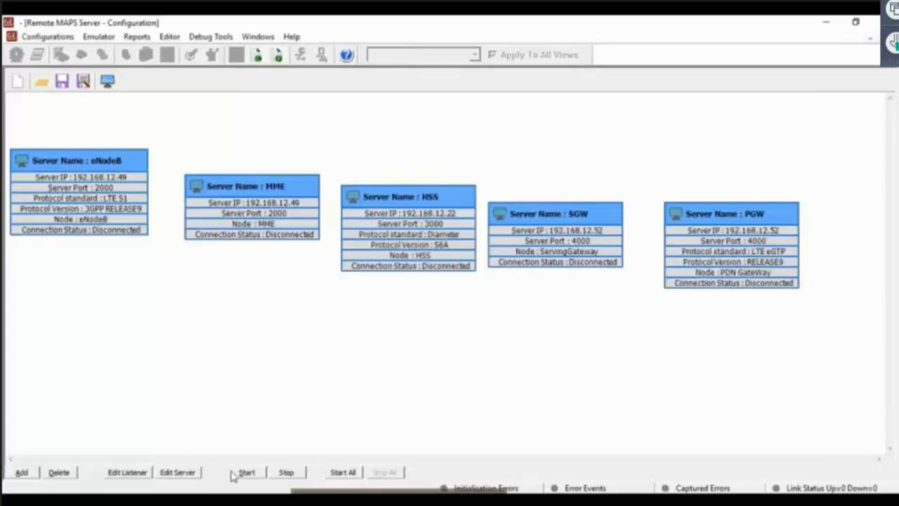
- Start all the configured servers and open the Testbed Setup for the eNodeB server in a maximized window
left_click(342, 472)
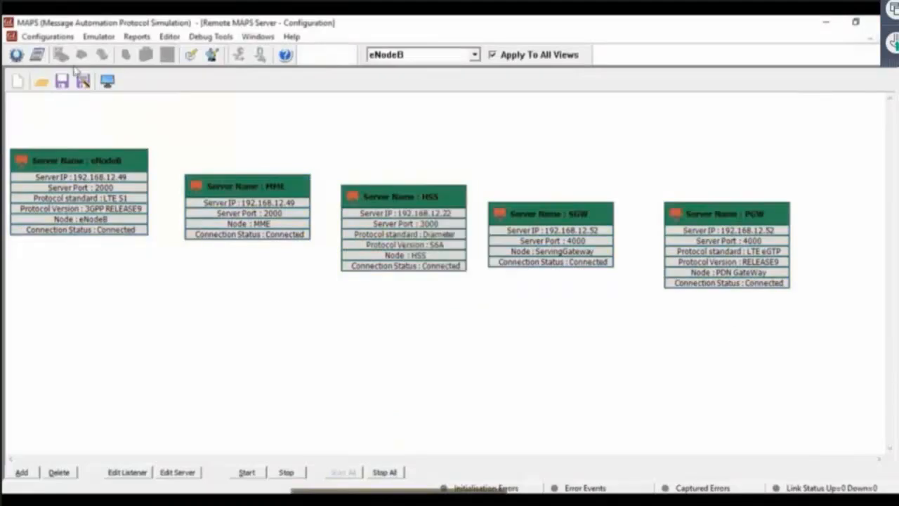
left_click(15, 56)
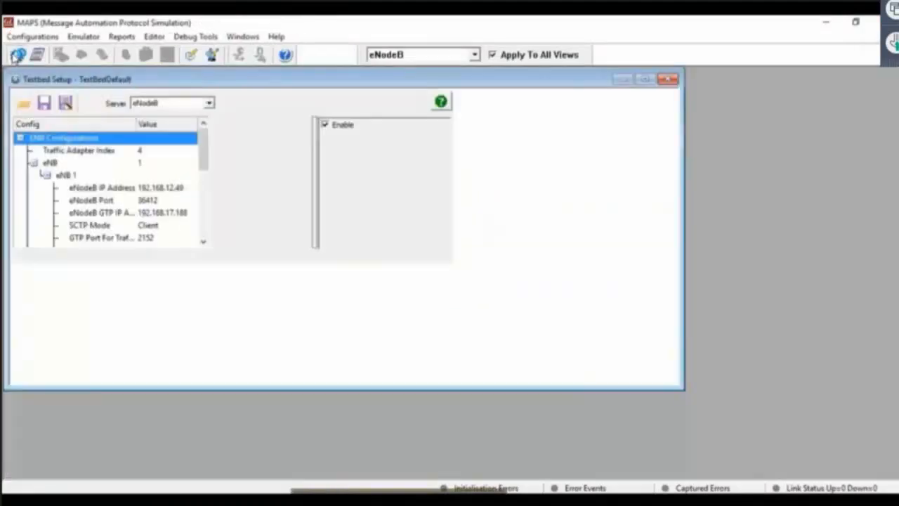
left_click(646, 79)
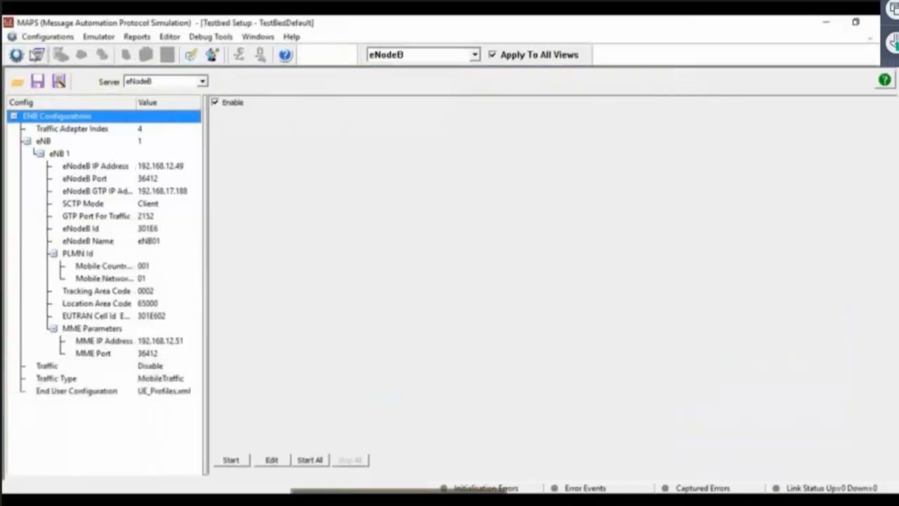
- Open the User Profile Configurations and select UE_Profiles.xml as the default profile for the eNodeB server
left_click(47, 37)
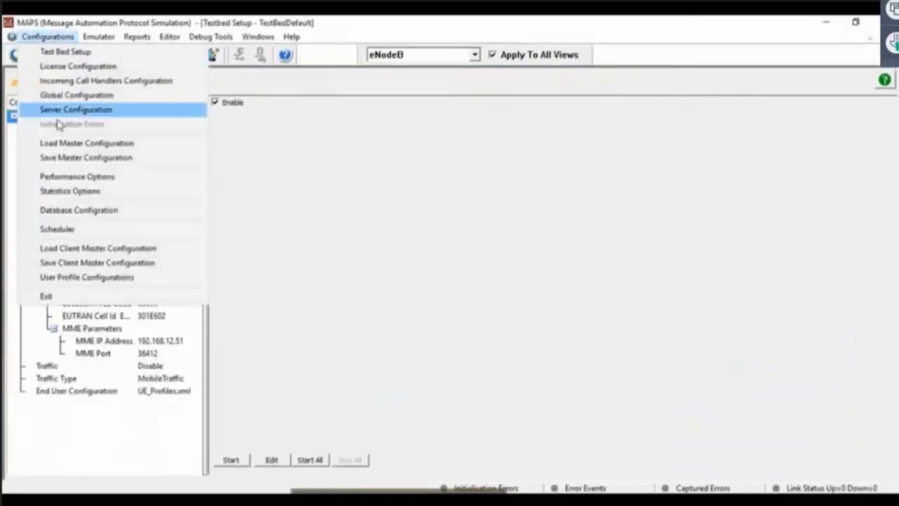
left_click(105, 280)
left_click(523, 259)
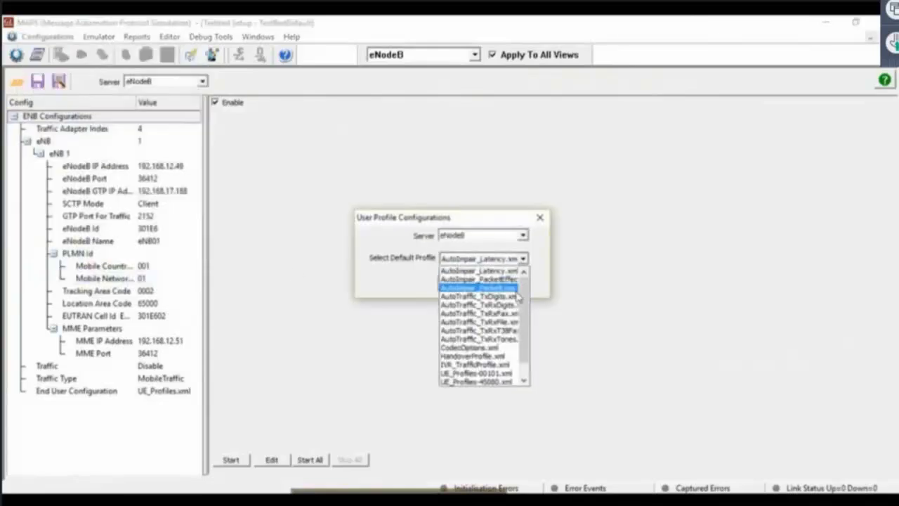
left_click(487, 377)
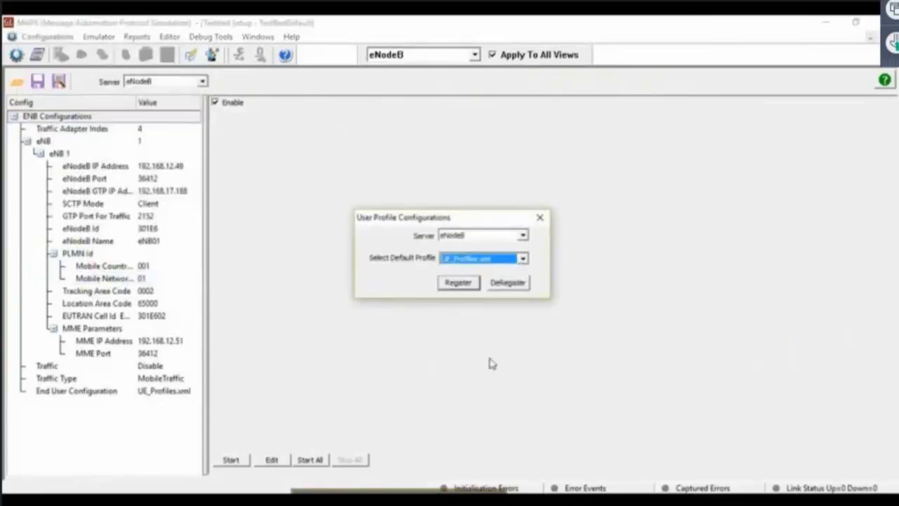
- Select HSS_Profiles.xml as the default user profile for the HSS server
left_click(492, 238)
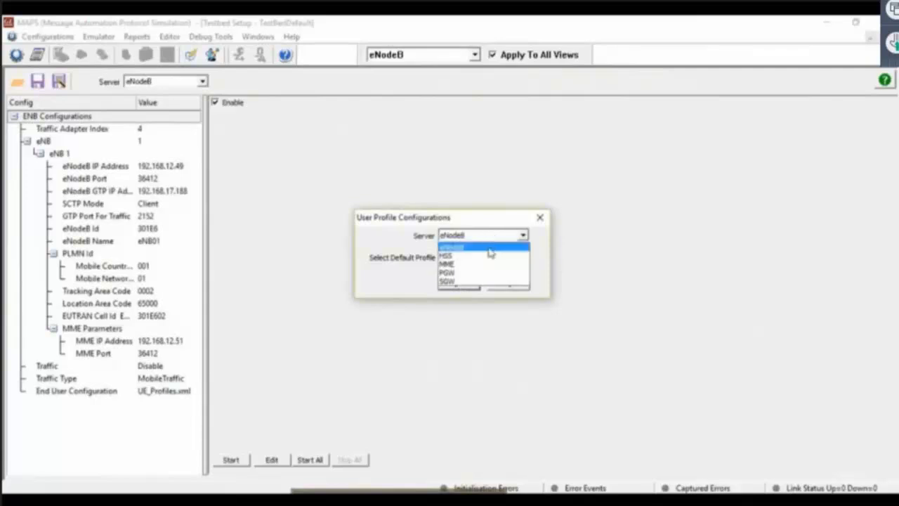
left_click(489, 259)
left_click(478, 258)
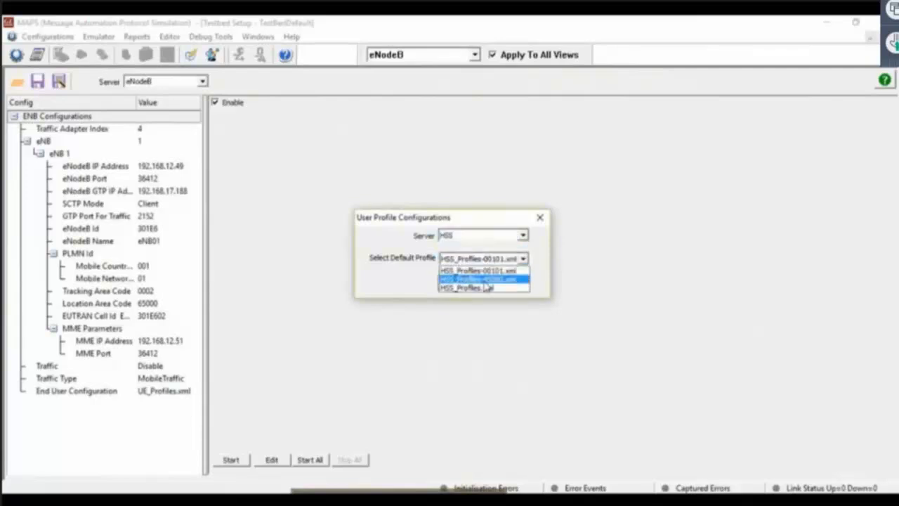
left_click(463, 287)
- Register MS_Profiles.xml as the default user profile for the PGW server and close the profile configuration
left_click(478, 236)
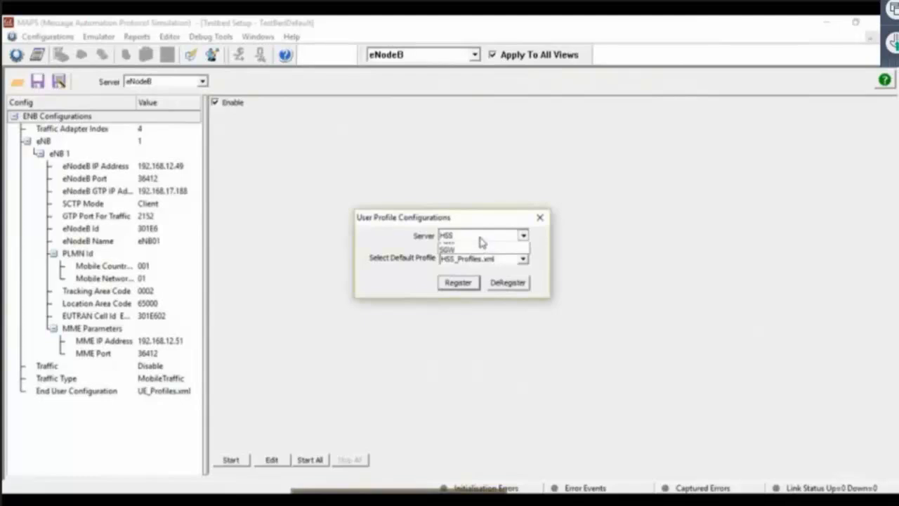
left_click(482, 269)
left_click(484, 258)
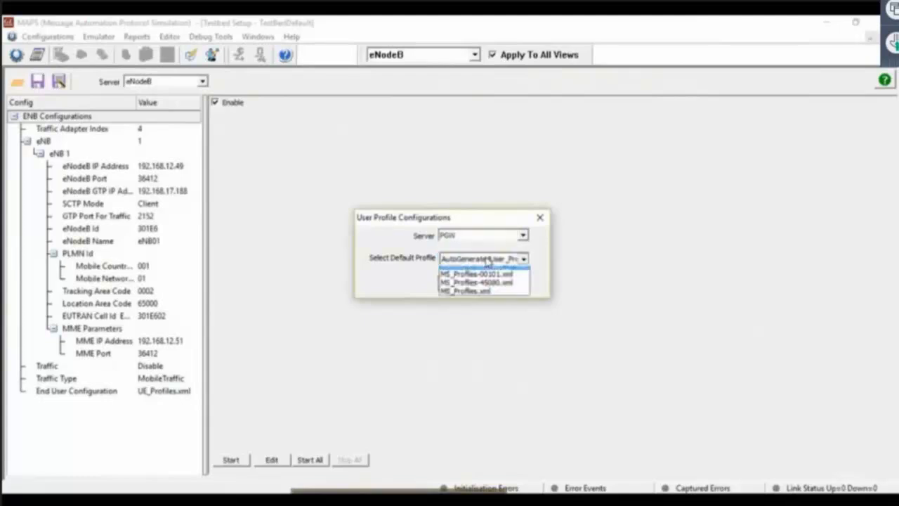
left_click(481, 298)
left_click(464, 284)
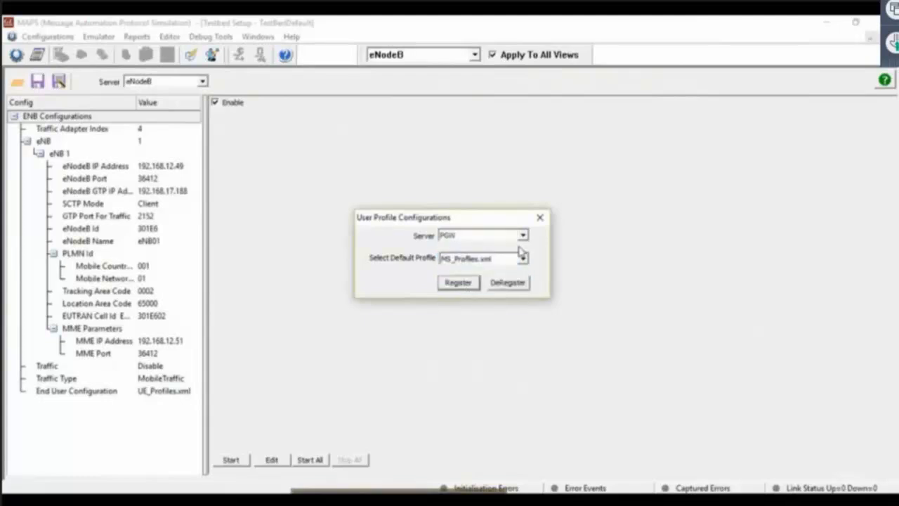
left_click(540, 218)
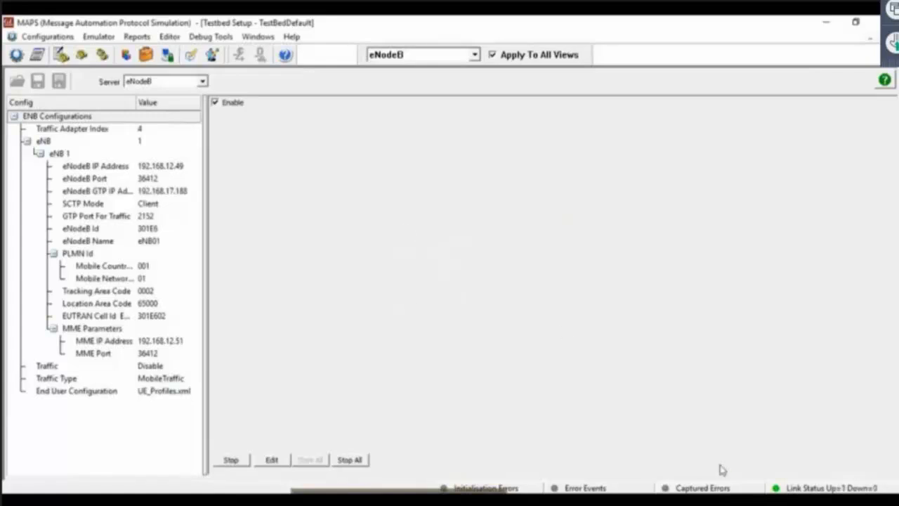
- Open the link status of the eNodeB server and select its SCTP connection to the MME
double_click(798, 490)
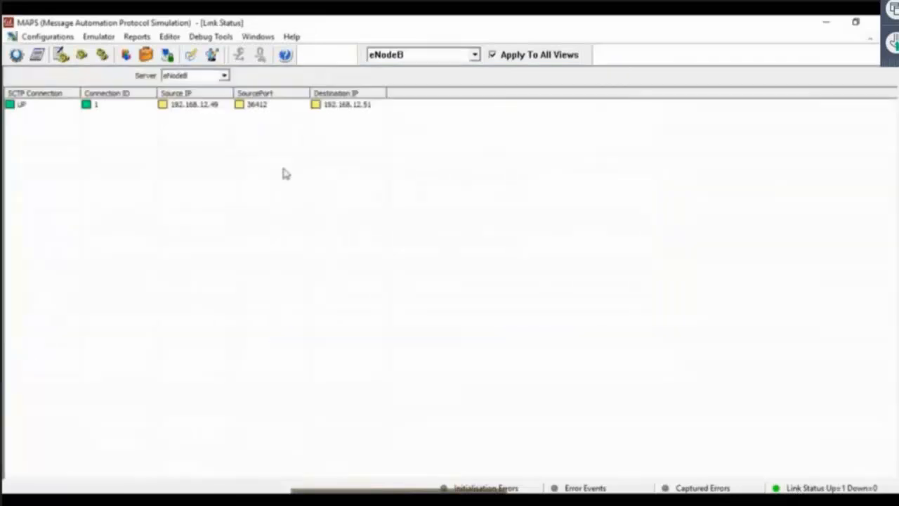
left_click(199, 106)
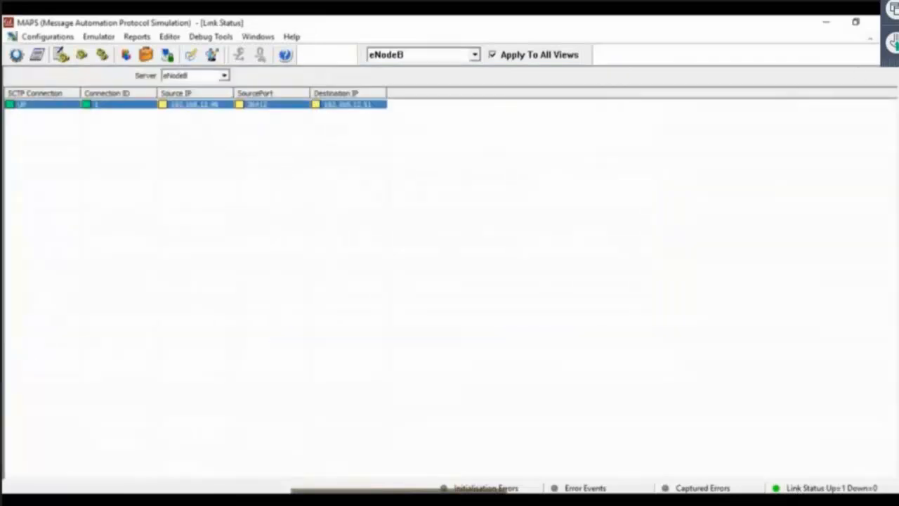
- Load the Default call generation configuration for eNodeB and run the first script with UEProfile0001, inspecting its Attach Request message
left_click(61, 55)
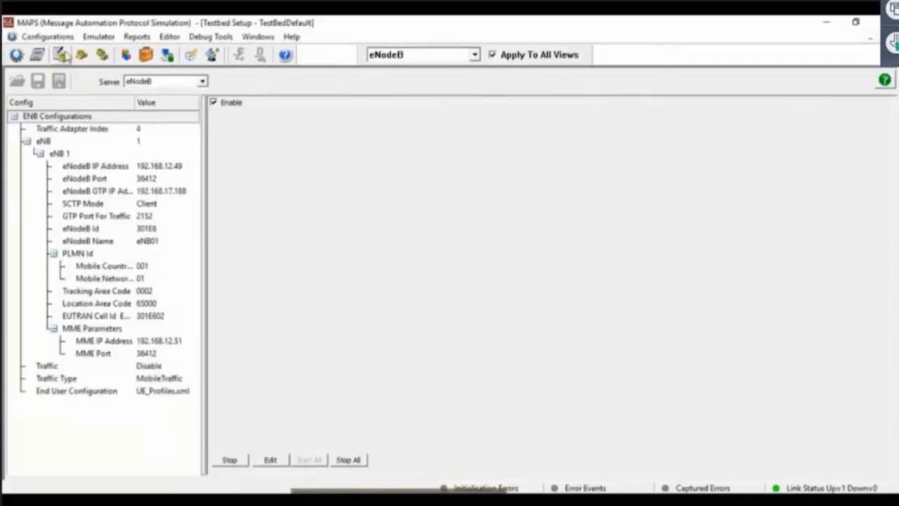
left_click(63, 56)
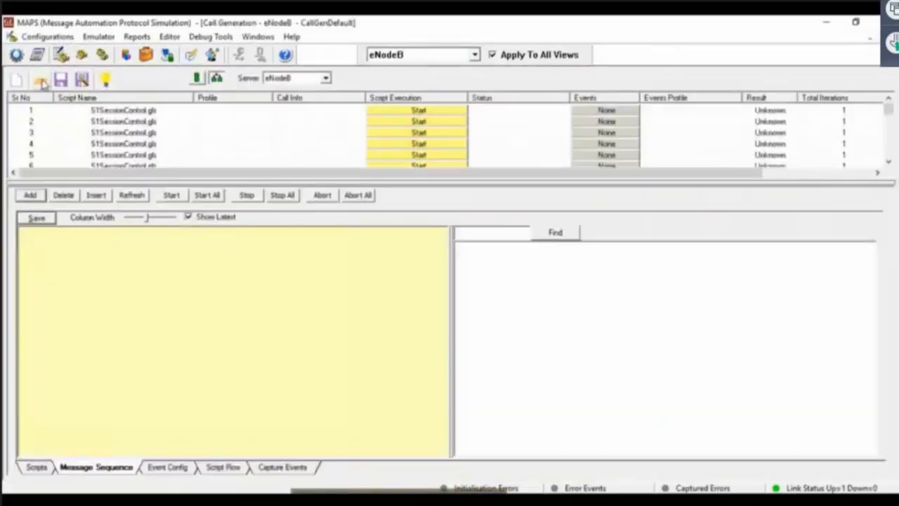
left_click(43, 82)
double_click(380, 214)
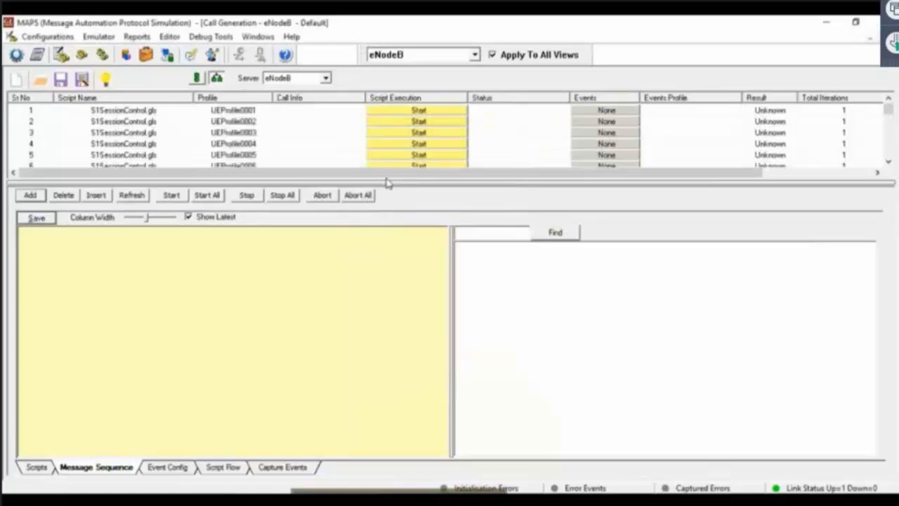
left_click(171, 195)
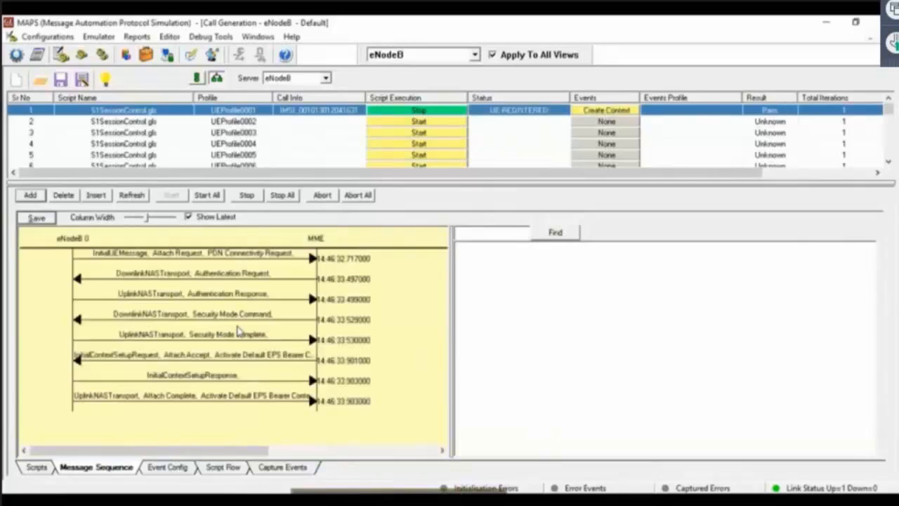
left_click(228, 262)
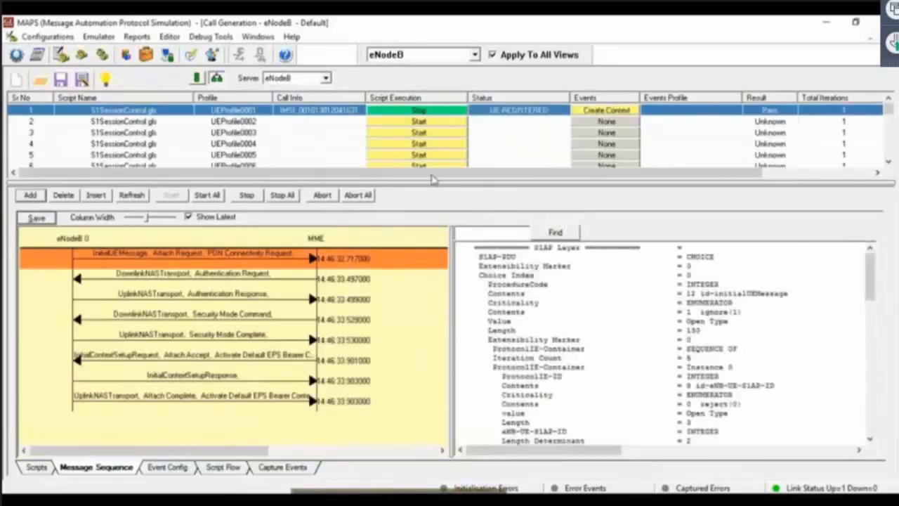
- Show the MMEControl.gls message sequence in the MME call reception, with an enlarged sequence area and the narrowest column width
left_click(422, 56)
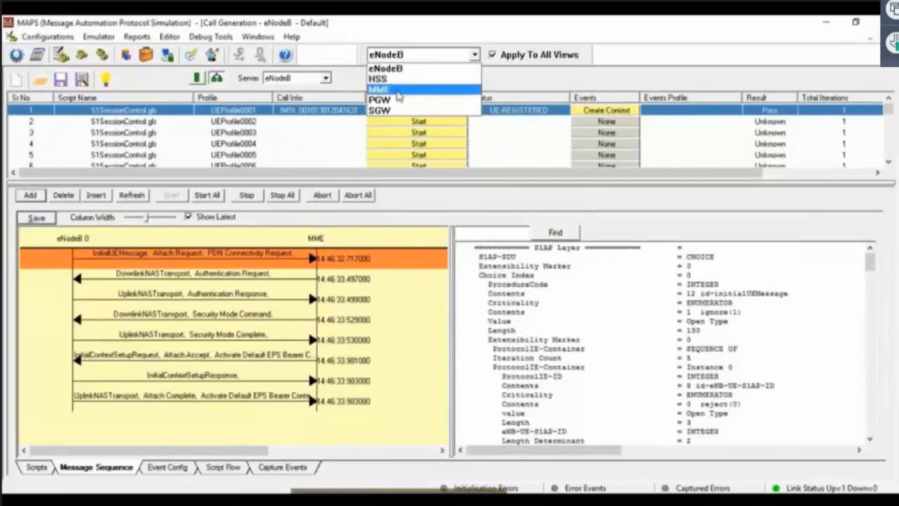
left_click(393, 90)
left_click(82, 56)
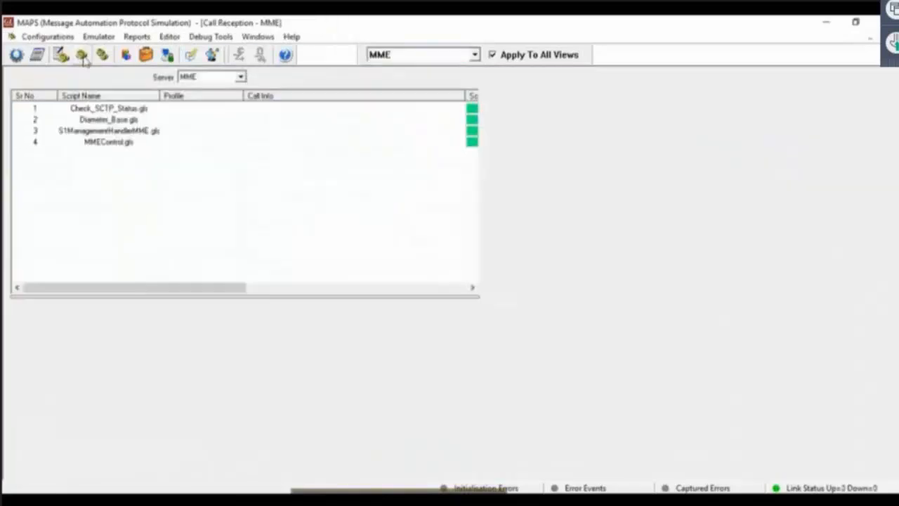
left_click(279, 142)
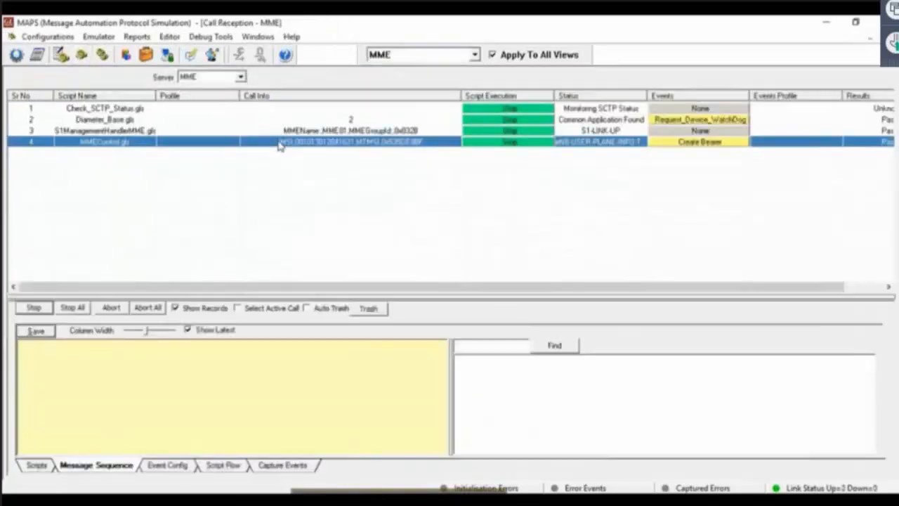
left_click_drag(448, 297, 449, 183)
left_click_drag(146, 216, 127, 217)
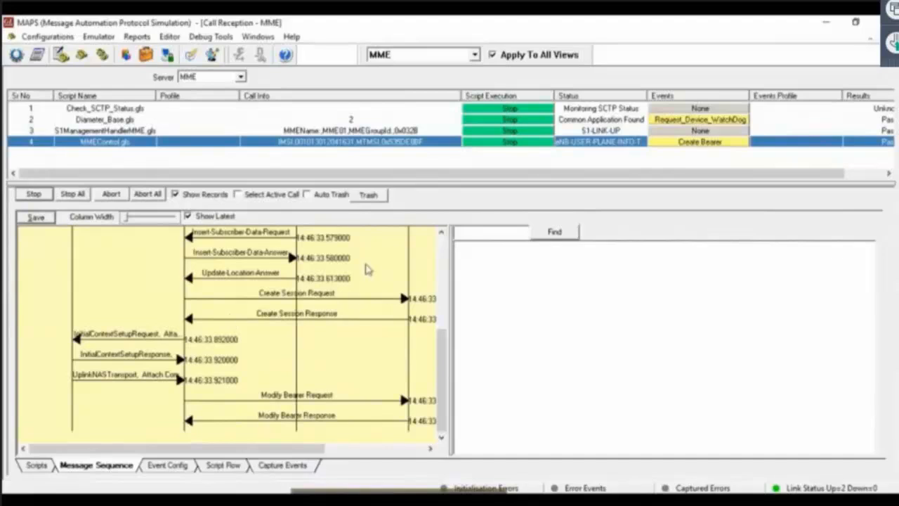
- Turn off Show Latest for the MME message sequence and inspect the decode of its first InitialUEMessage
left_click(188, 216)
scroll(250, 316, "up", 3)
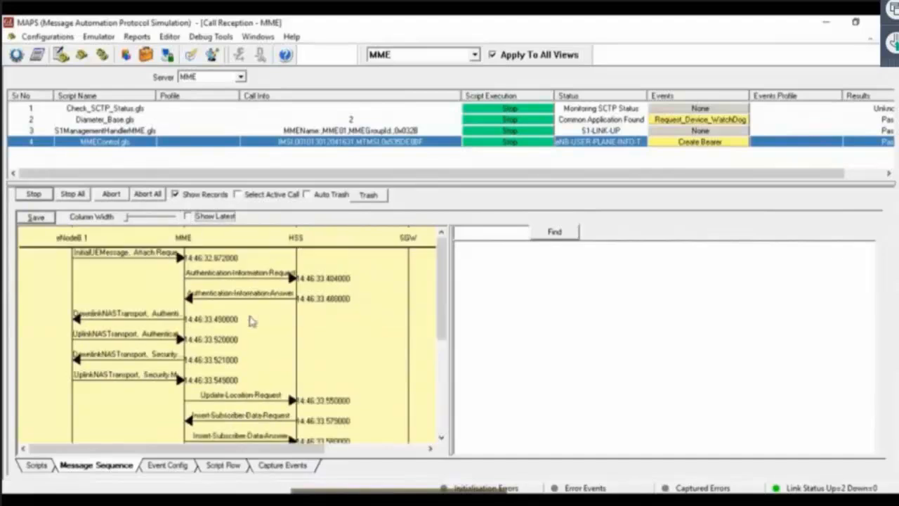
scroll(254, 321, "up", 2)
left_click(163, 259)
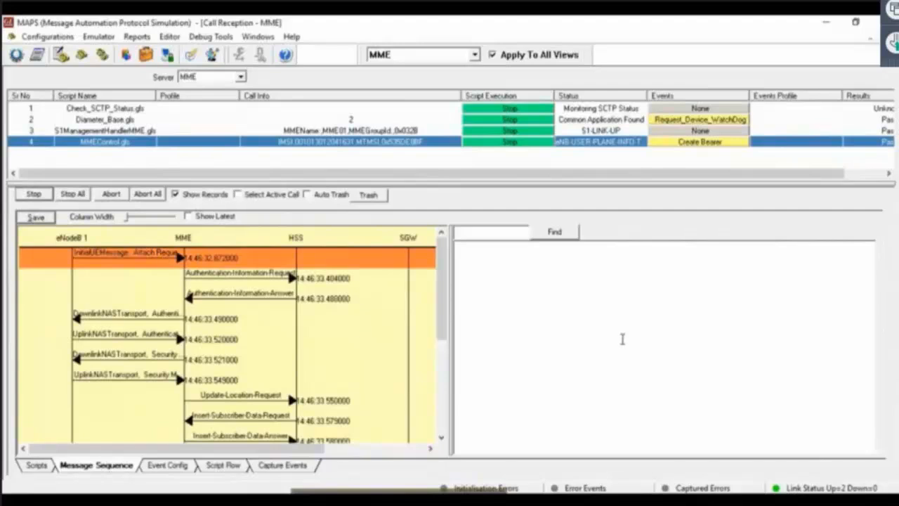
scroll(622, 338, "down", 2)
scroll(622, 339, "up", 3)
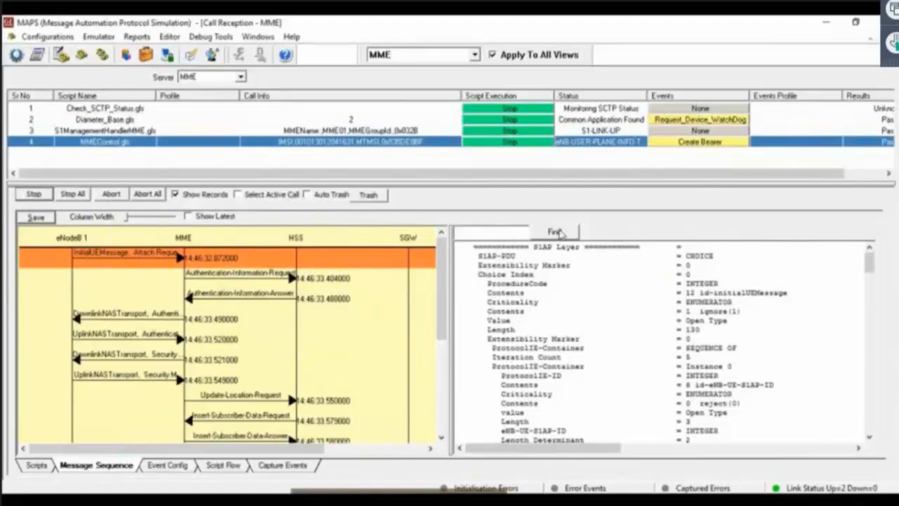
- Detach the UE of UEProfile0001 in the eNodeB call generation and inspect its Detach request message
left_click(405, 56)
left_click(387, 69)
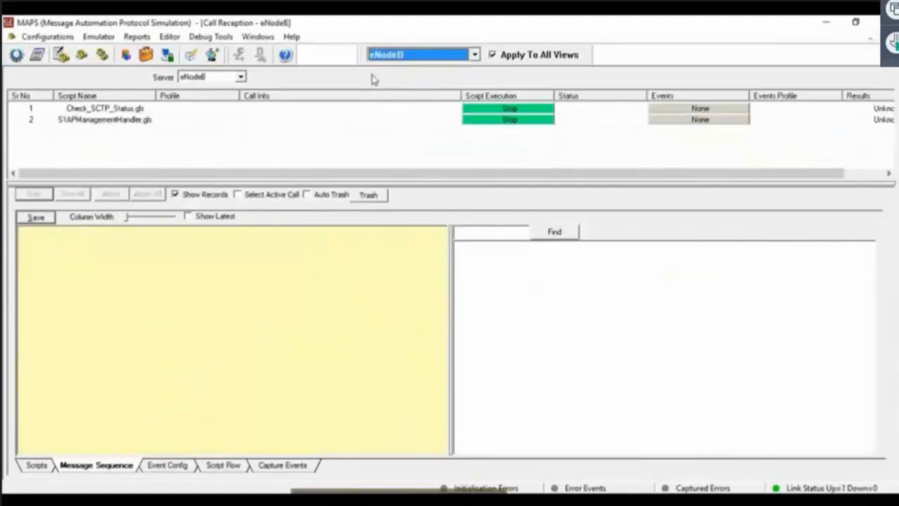
left_click(63, 56)
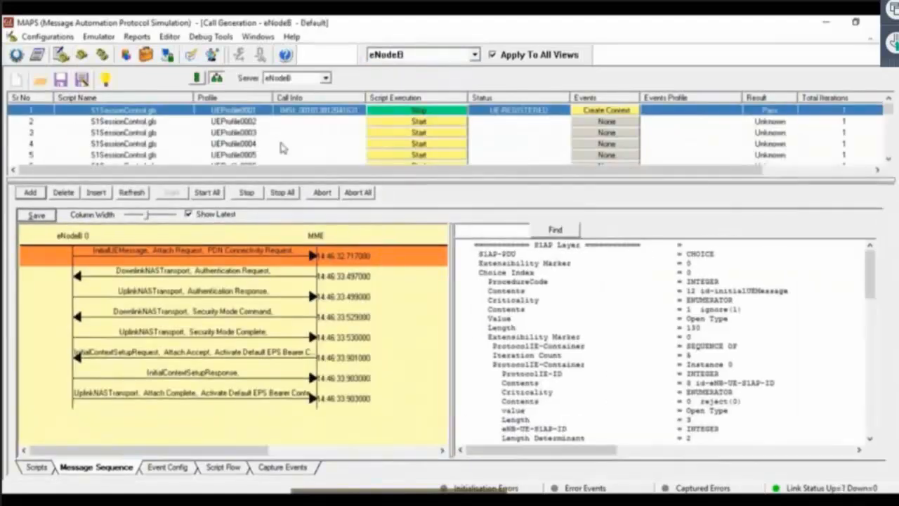
left_click(594, 109)
left_click(627, 131)
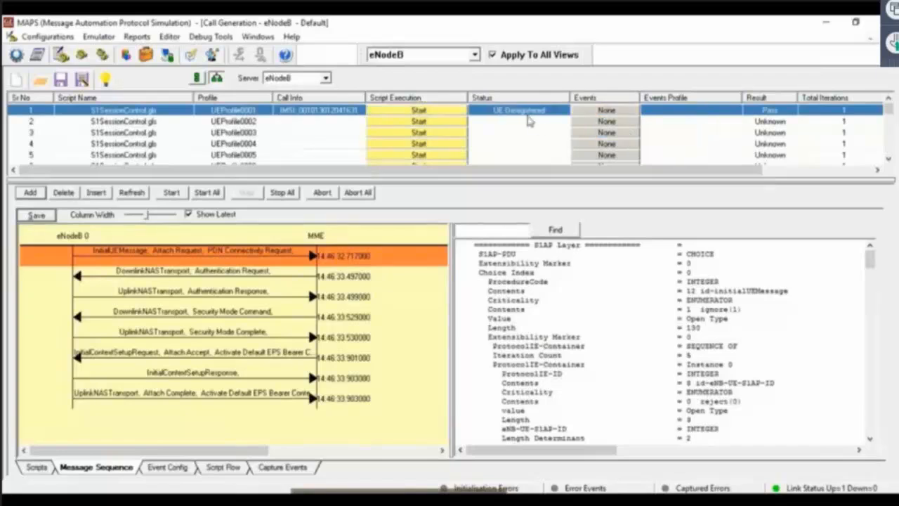
left_click(230, 359)
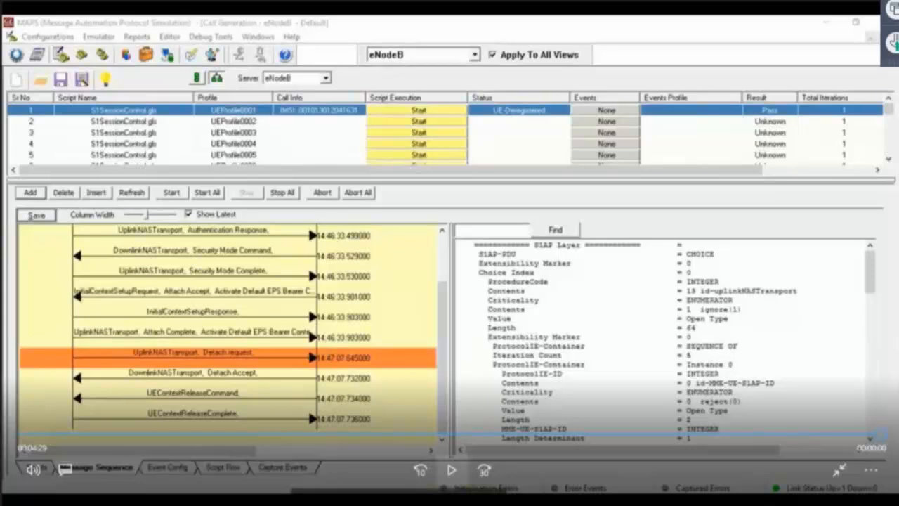
- Switch to the Webinar presentation in PowerPoint Viewer and dismiss the display projection options
key("alt+Tab")
key("Tab")
key("Tab")
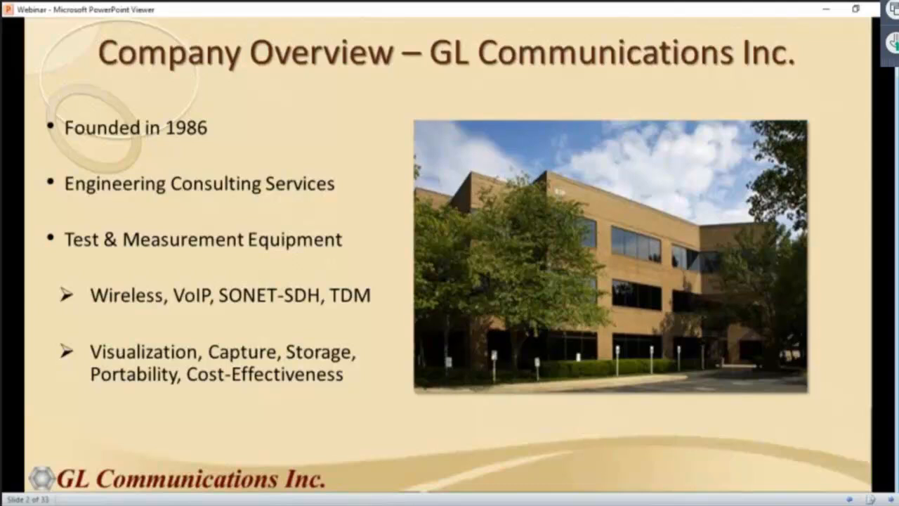
key("super+p")
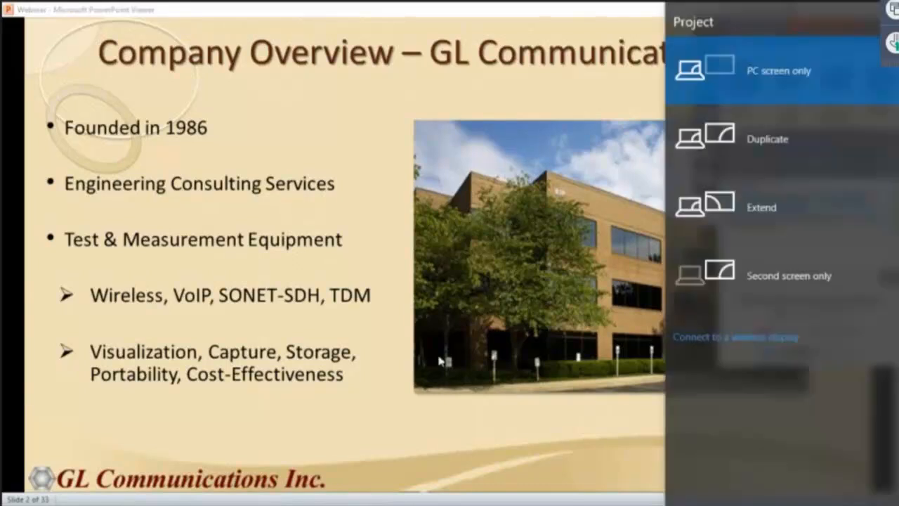
key("Escape")
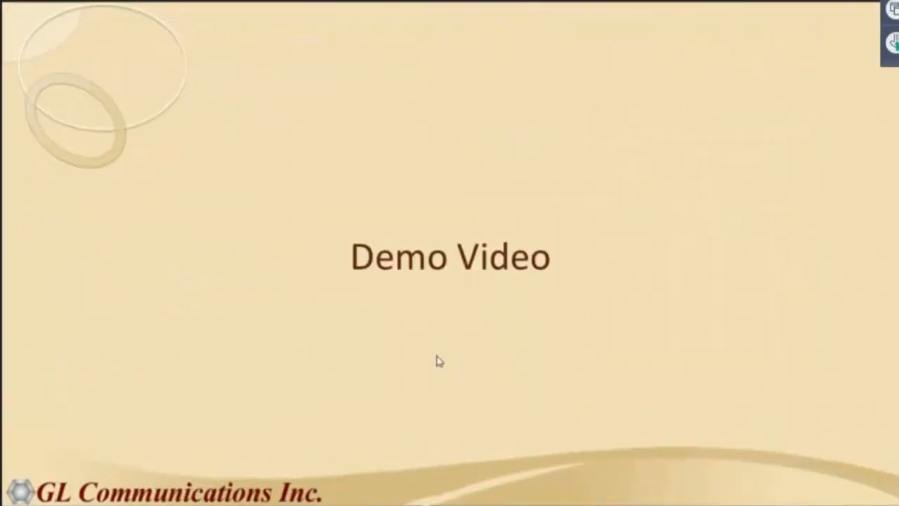